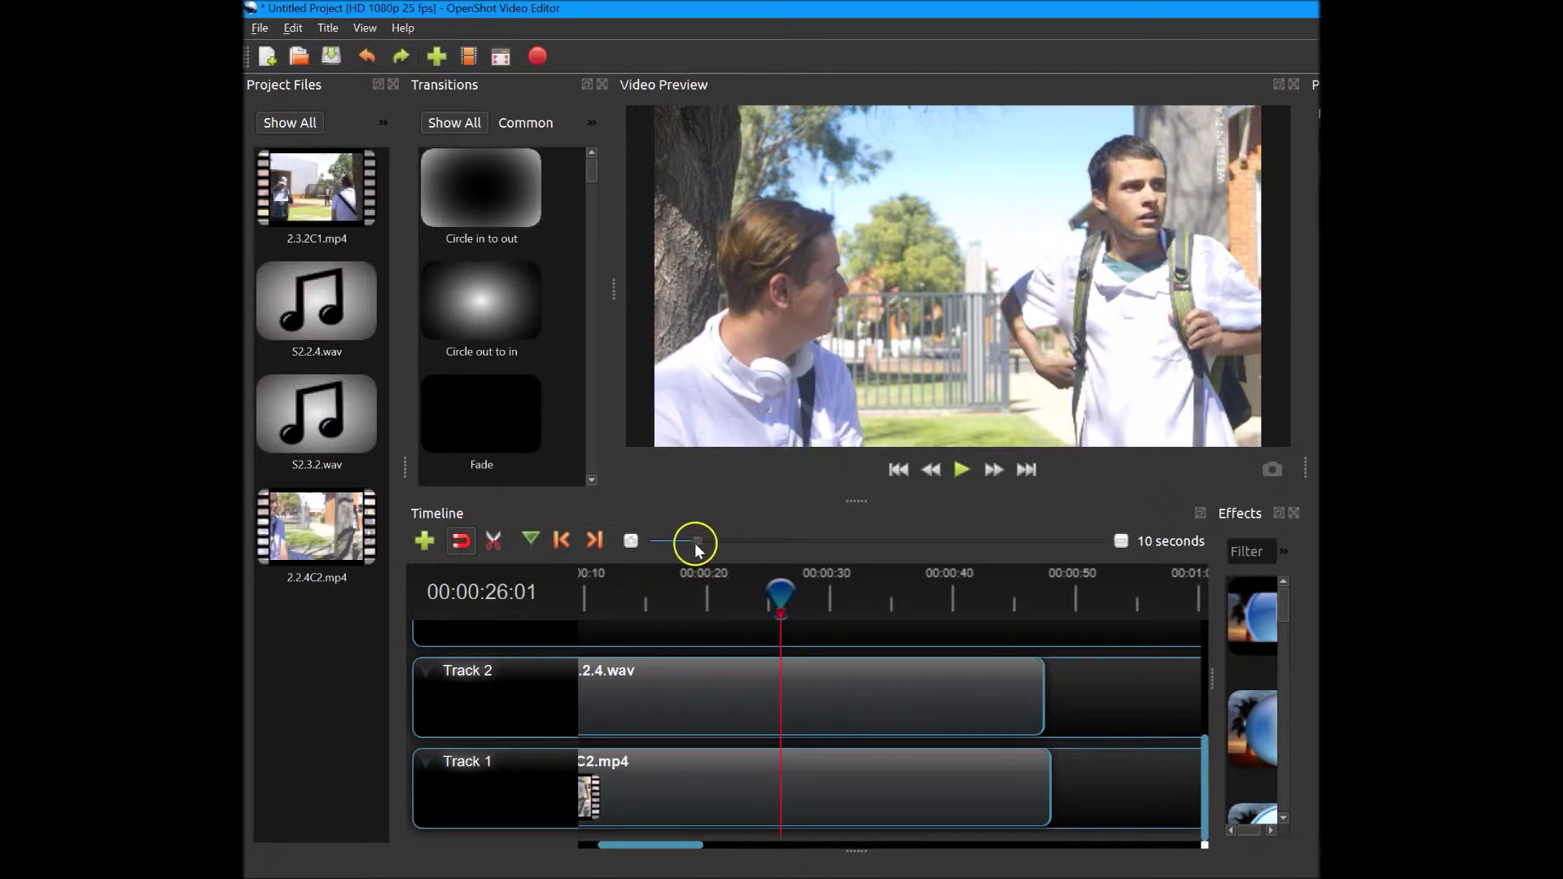
# Step: Zoom the timeline to a 1-second scale around 00:00:26 and enable the Razor tool
pyautogui.moveTo(697, 541); pyautogui.dragTo(668, 540)
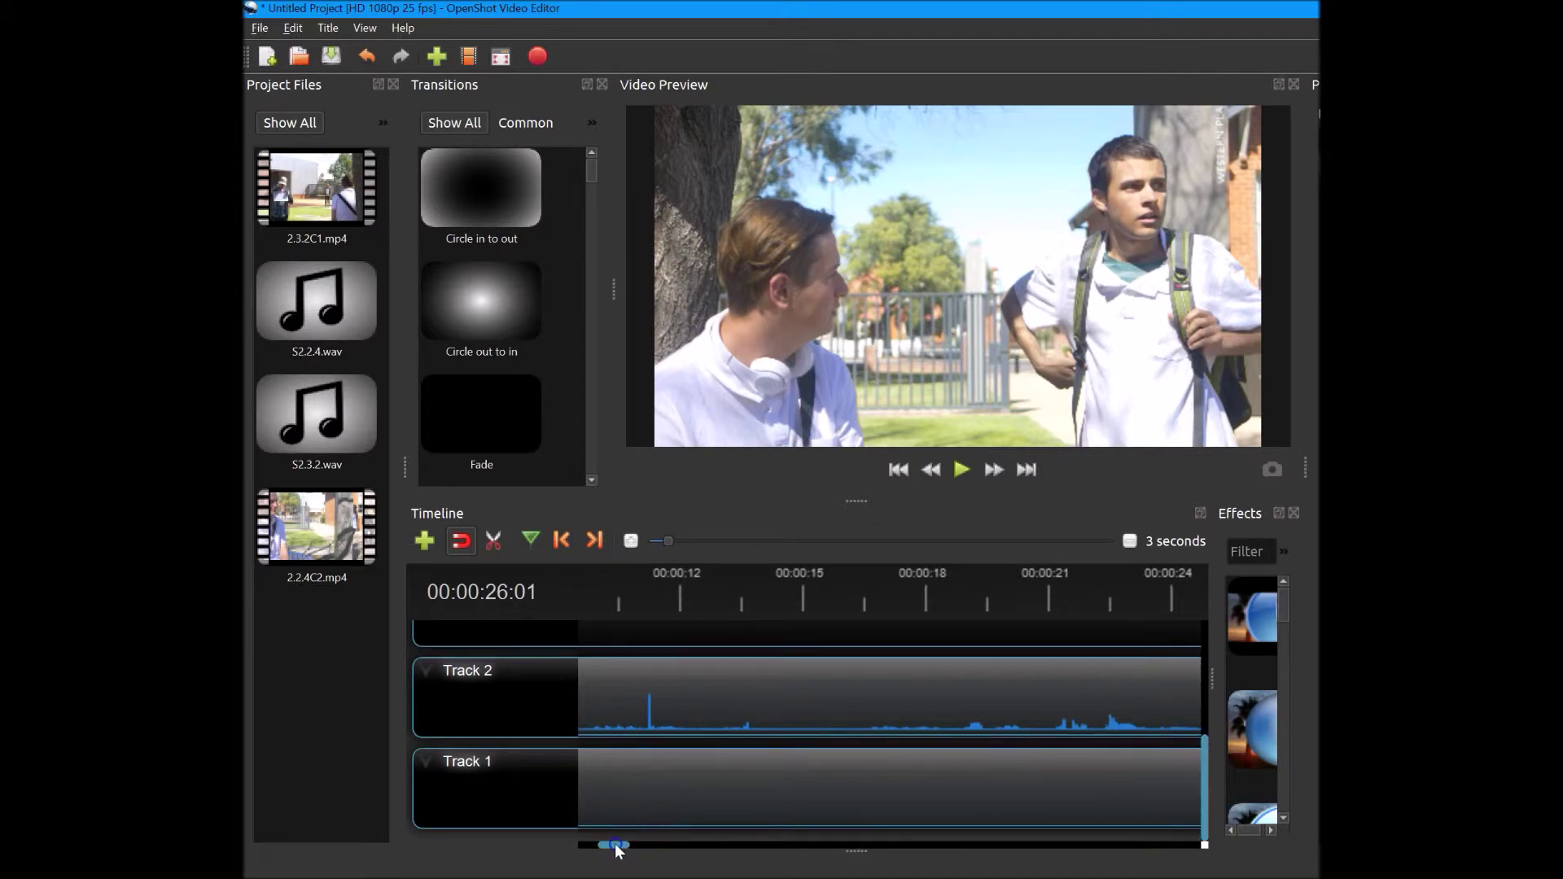
pyautogui.moveTo(613, 845); pyautogui.dragTo(643, 849)
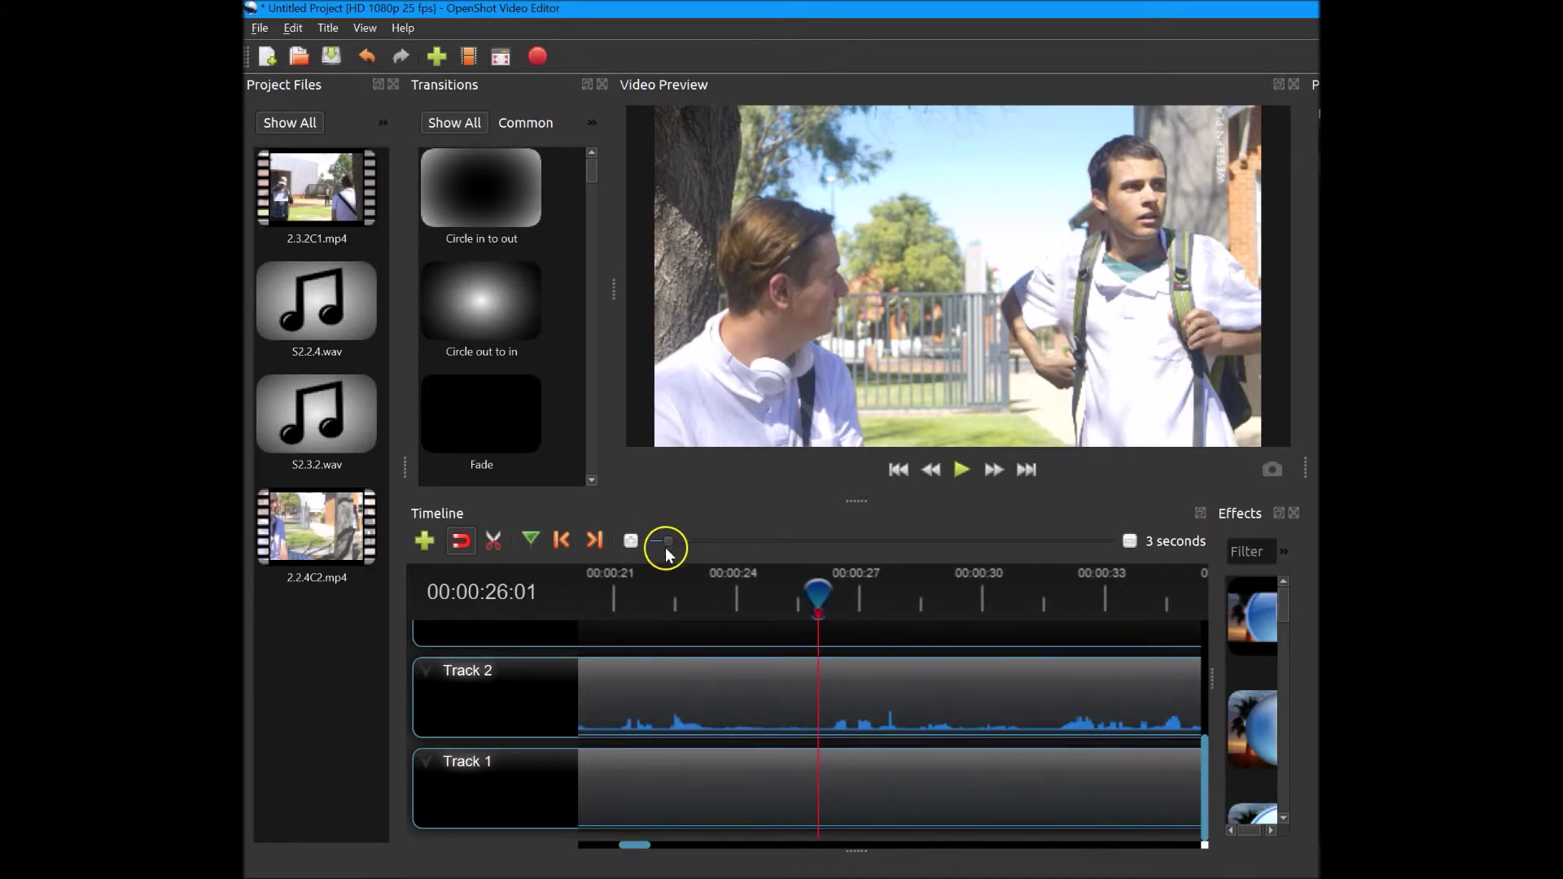
pyautogui.moveTo(660, 540); pyautogui.dragTo(649, 539)
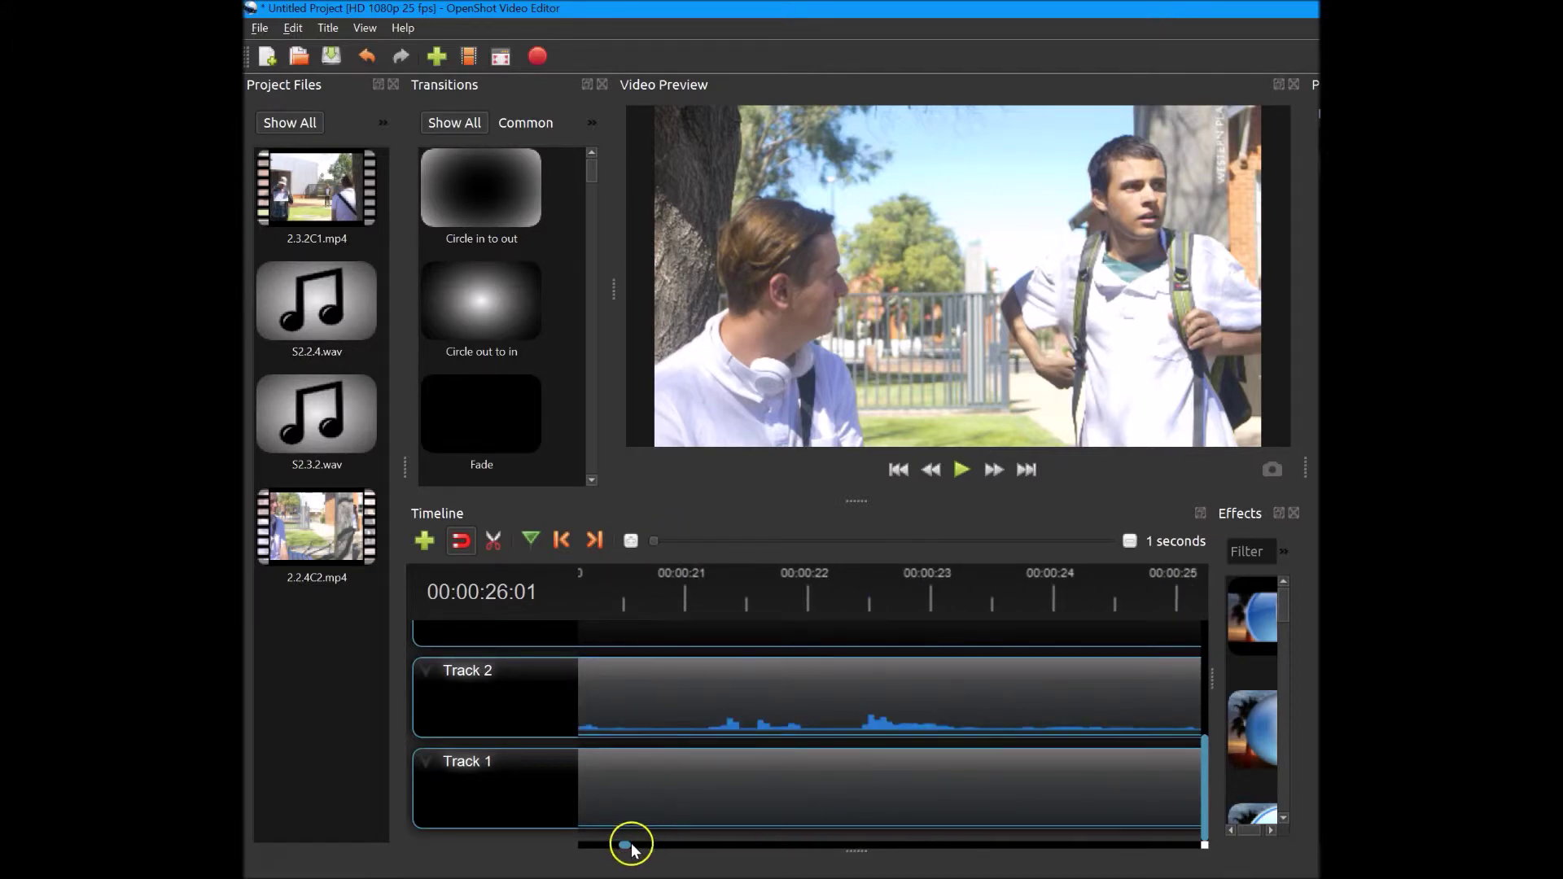
pyautogui.moveTo(631, 849); pyautogui.dragTo(640, 851)
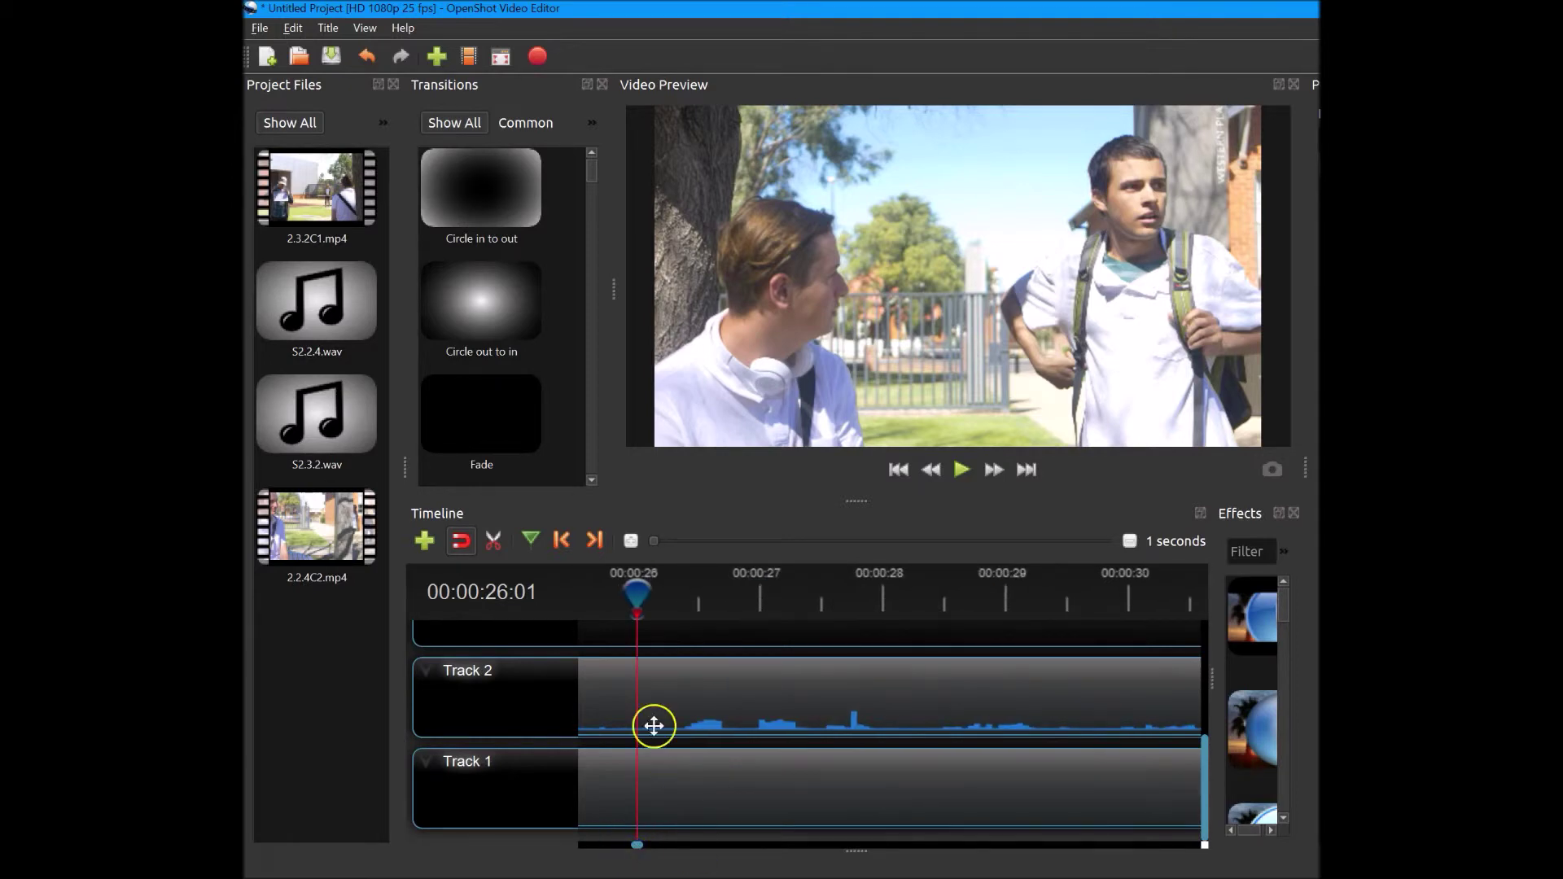
pyautogui.click(493, 540)
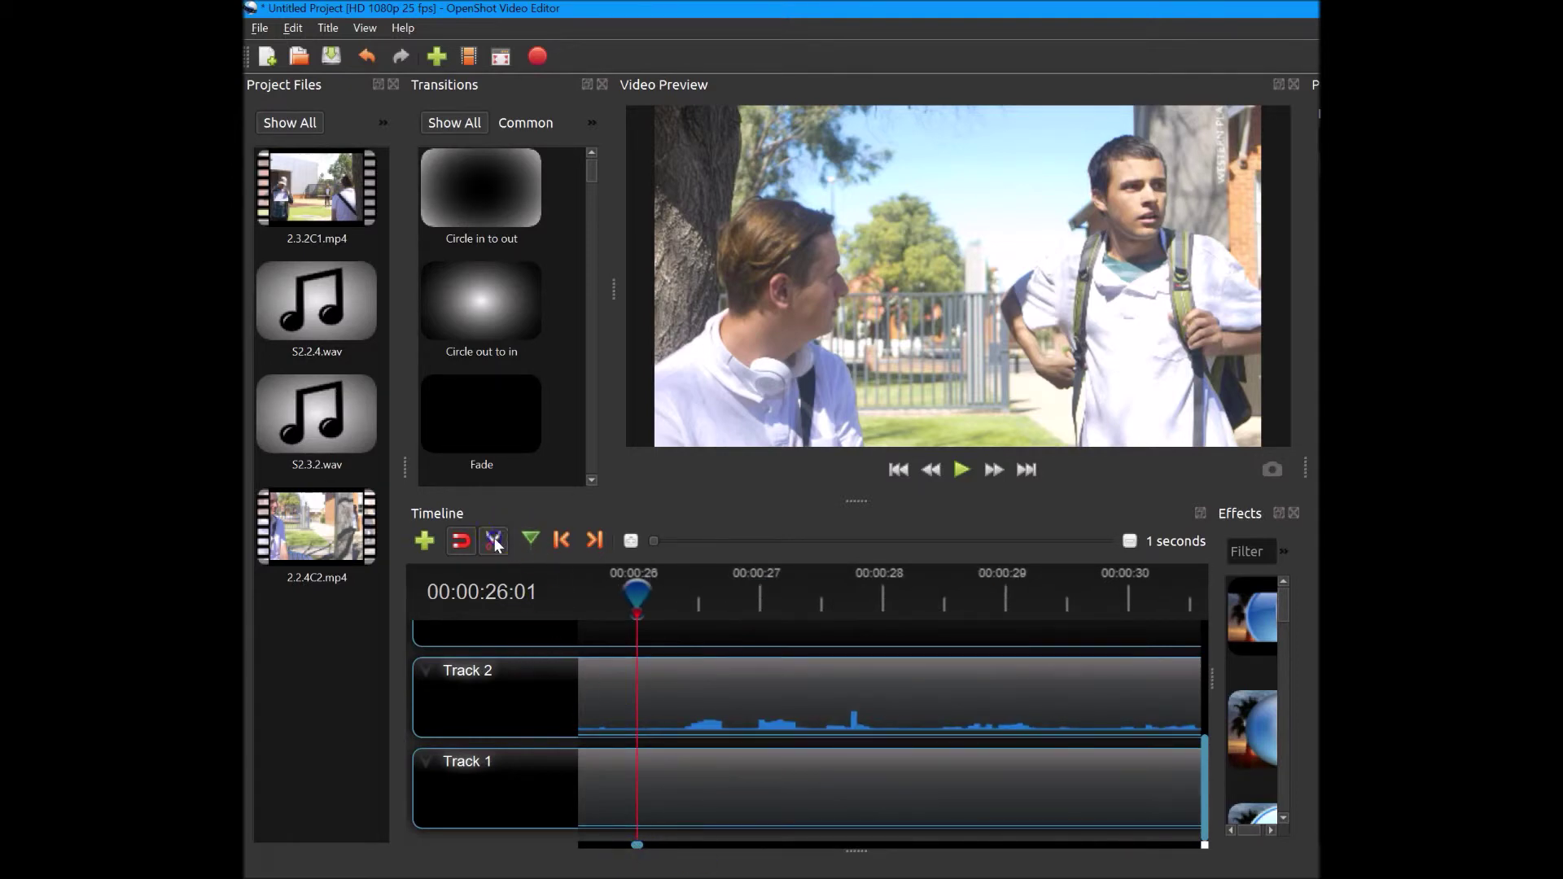
# Step: Cut S2.2.4.wav and 2.2.4C2.mp4 at 00:00:26, then zoom the timeline out to 15 seconds
pyautogui.click(636, 665)
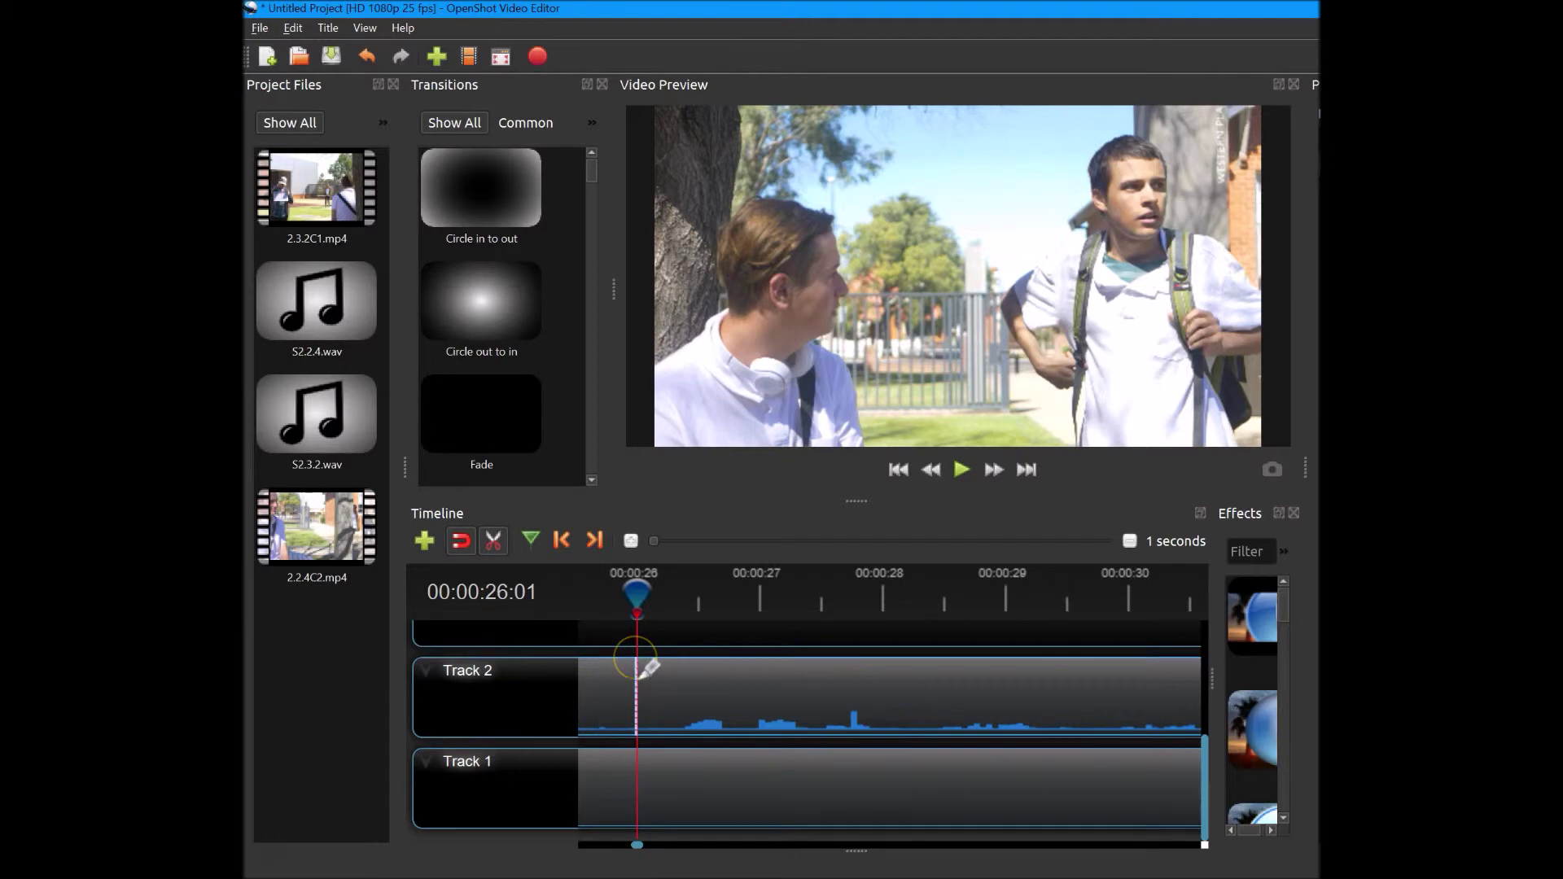
pyautogui.click(633, 756)
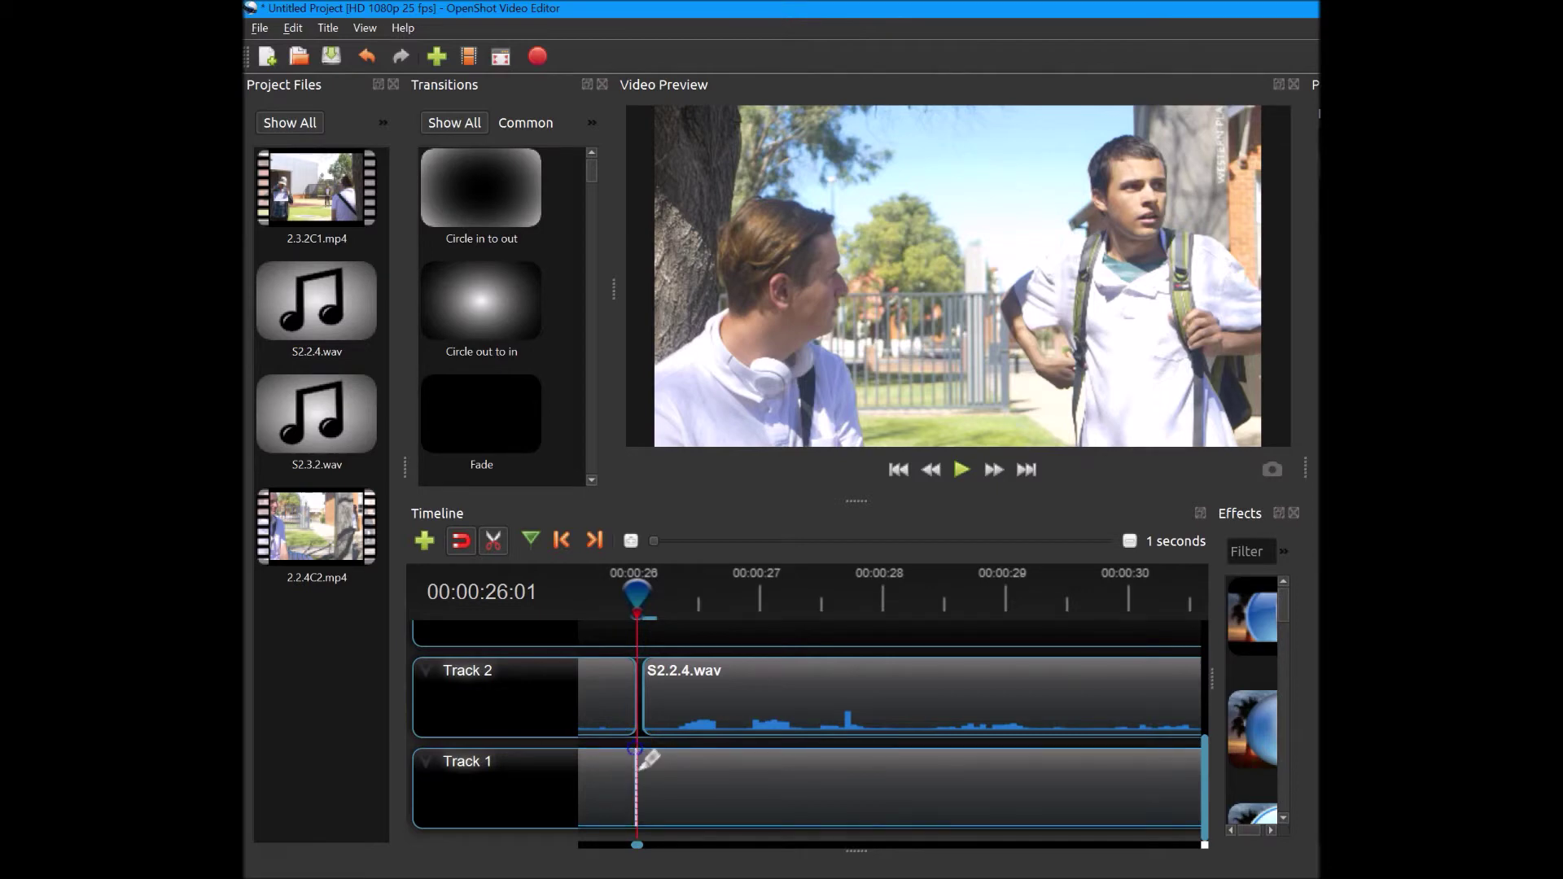
pyautogui.click(648, 782)
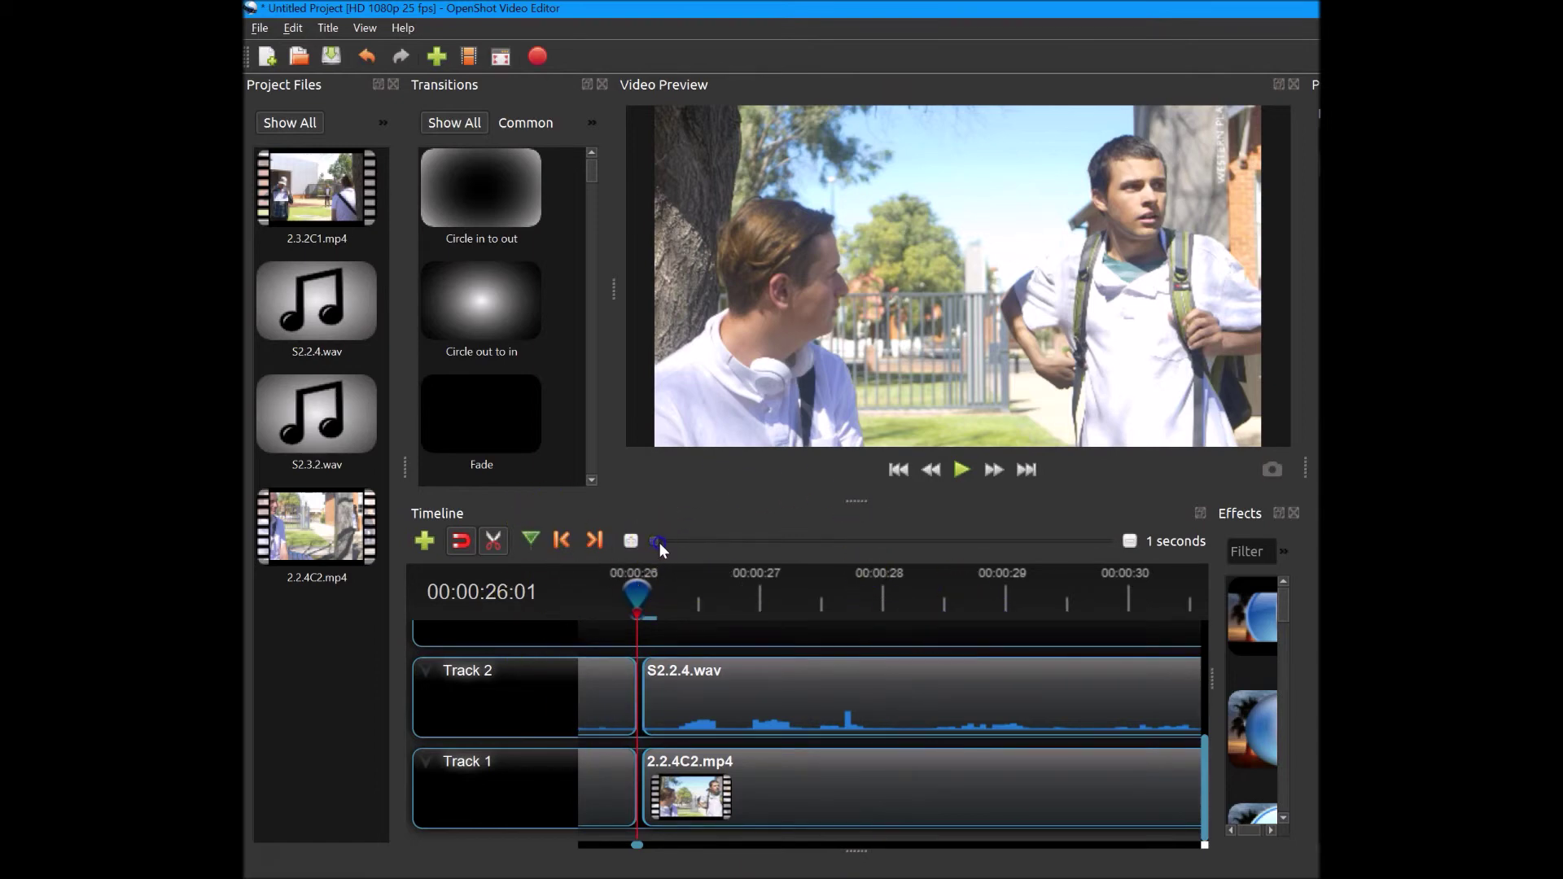
pyautogui.moveTo(658, 543); pyautogui.dragTo(709, 555)
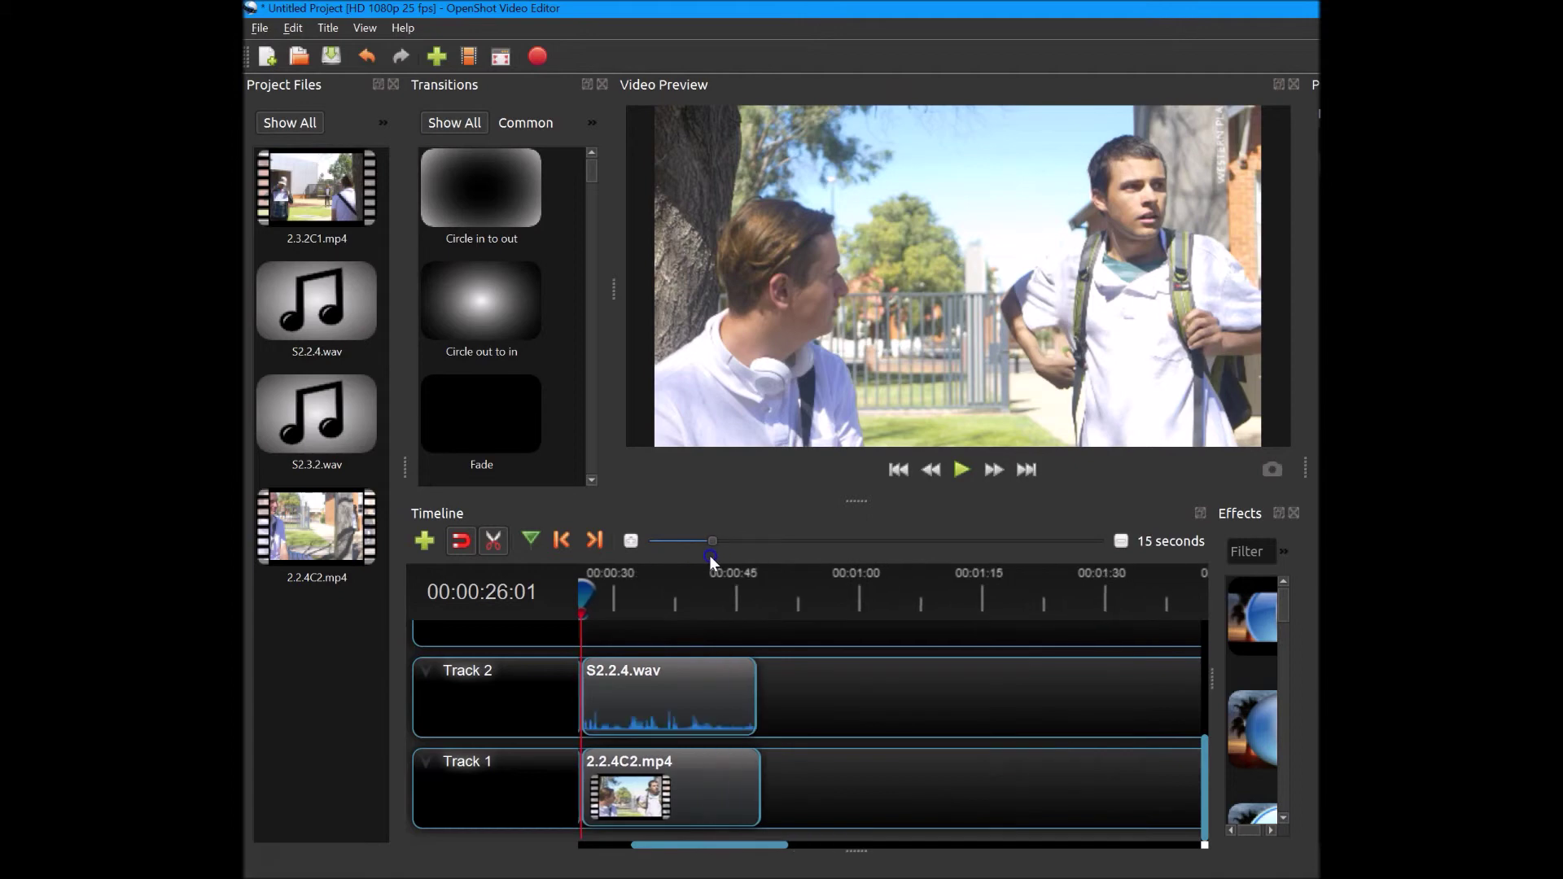
# Step: Turn off Razor and drag the later audio and video pieces together to about 00:01:15
pyautogui.click(491, 538)
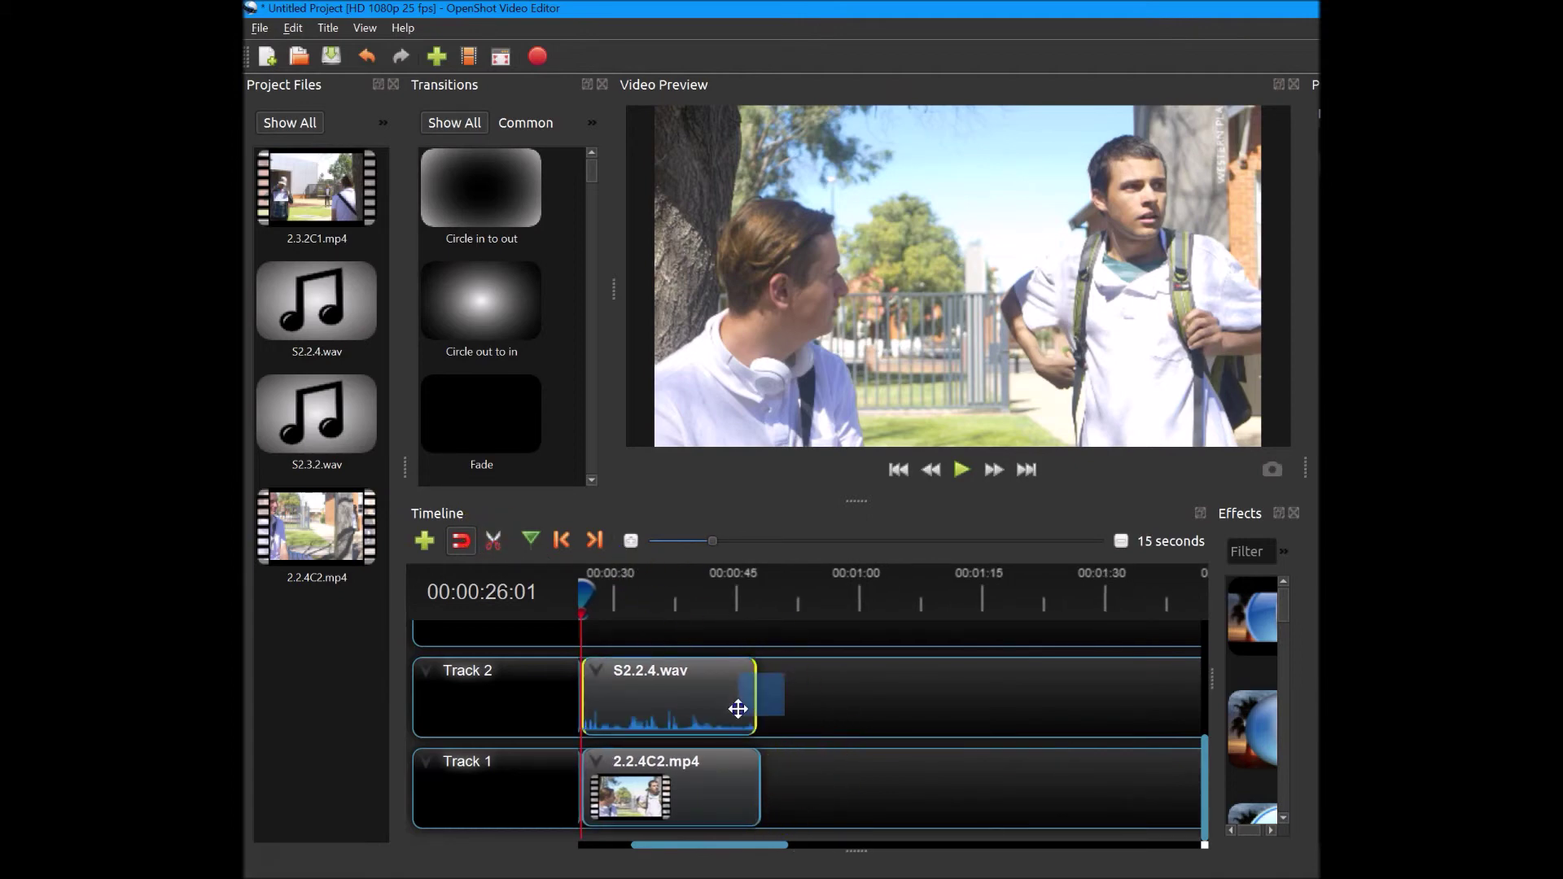
pyautogui.moveTo(799, 699); pyautogui.dragTo(716, 794)
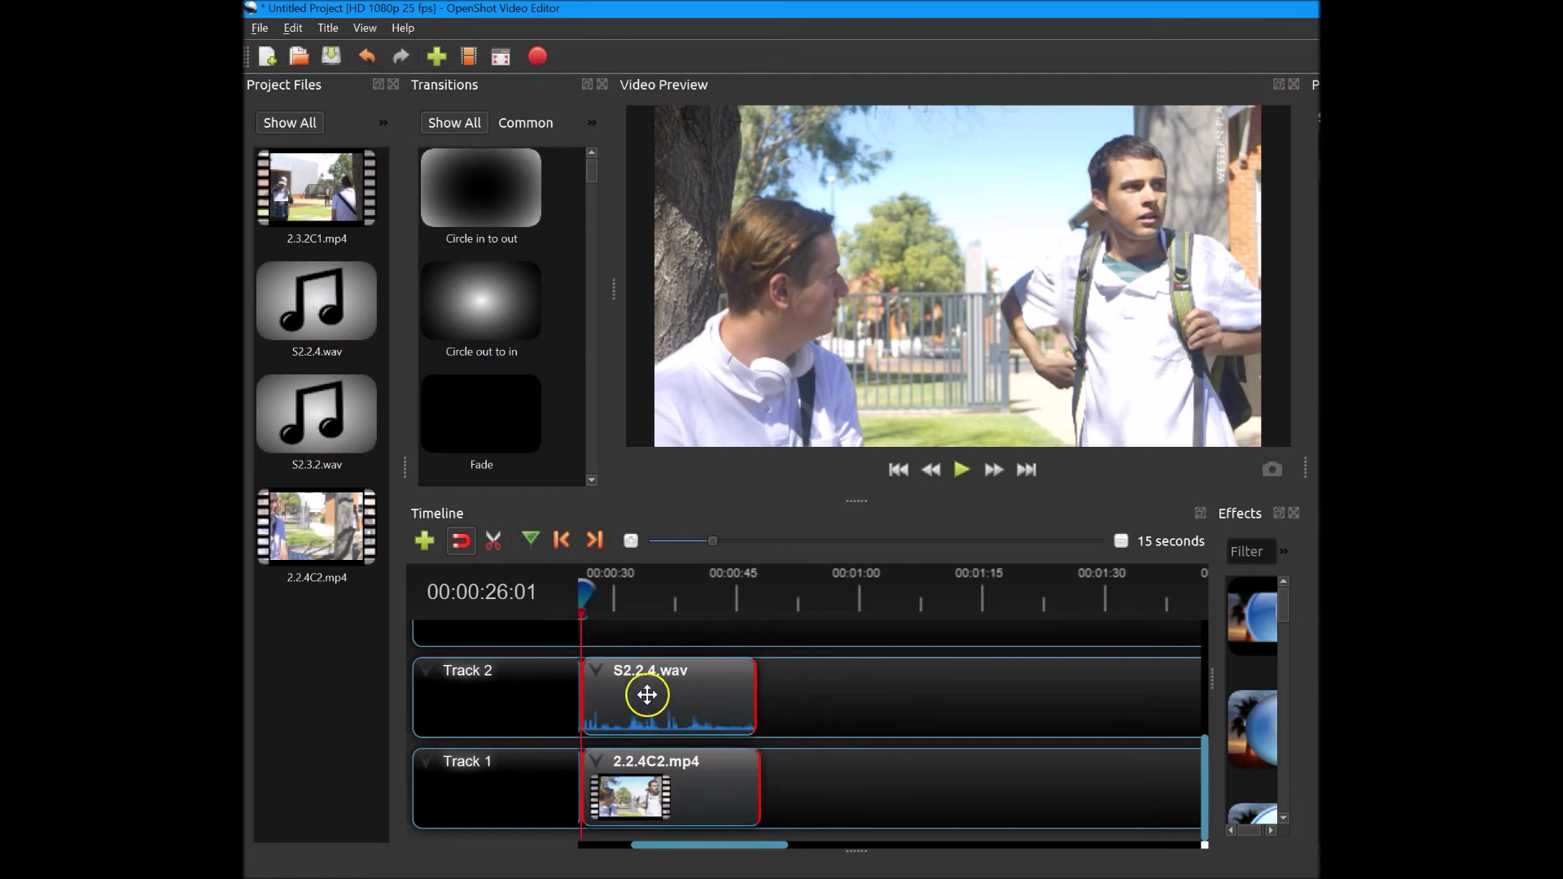
pyautogui.moveTo(644, 696); pyautogui.dragTo(1015, 717)
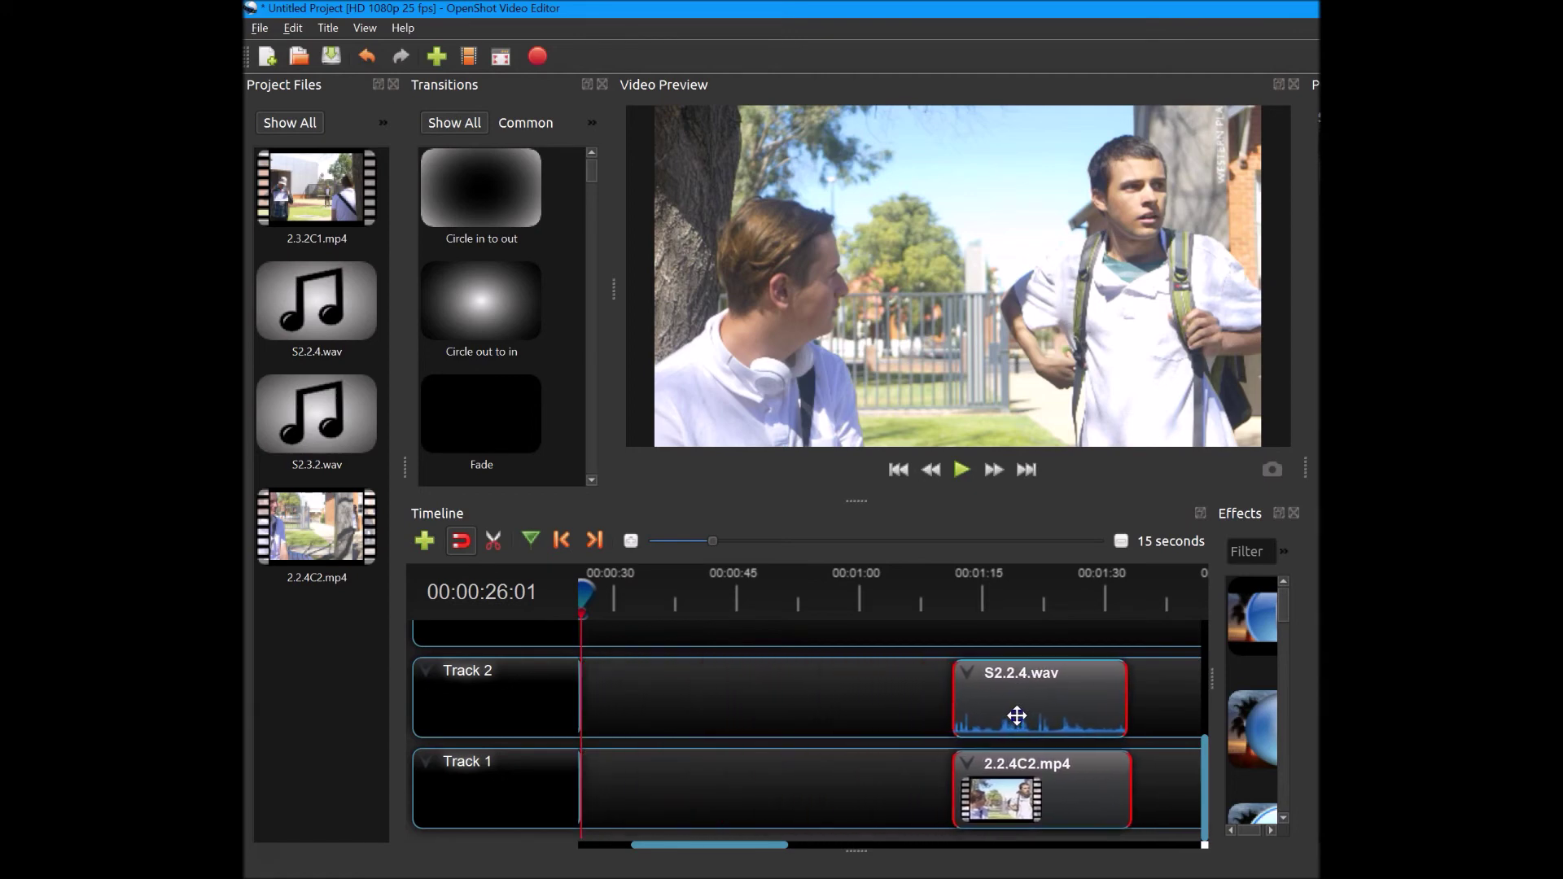